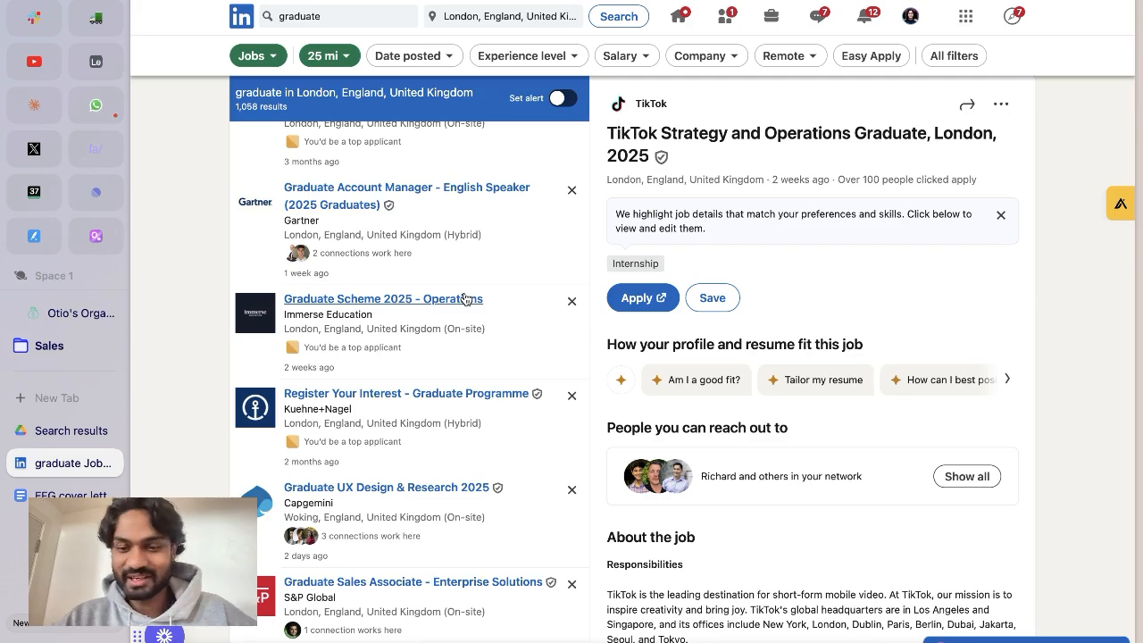
Browse the graduate job listings in London on LinkedIn and read through the EFG cover letter in Google Docs.
scroll(706, 400, "down", 1)
scroll(705, 400, "down", 5)
scroll(705, 400, "up", 5)
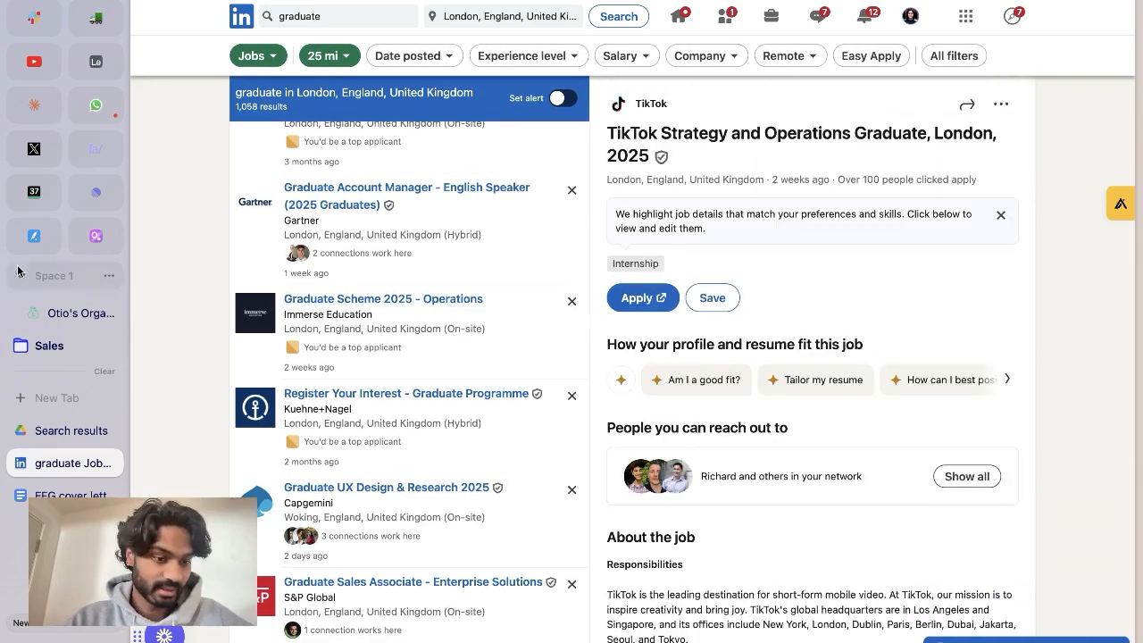
left_click(70, 493)
scroll(515, 272, "down", 5)
scroll(512, 350, "up", 3)
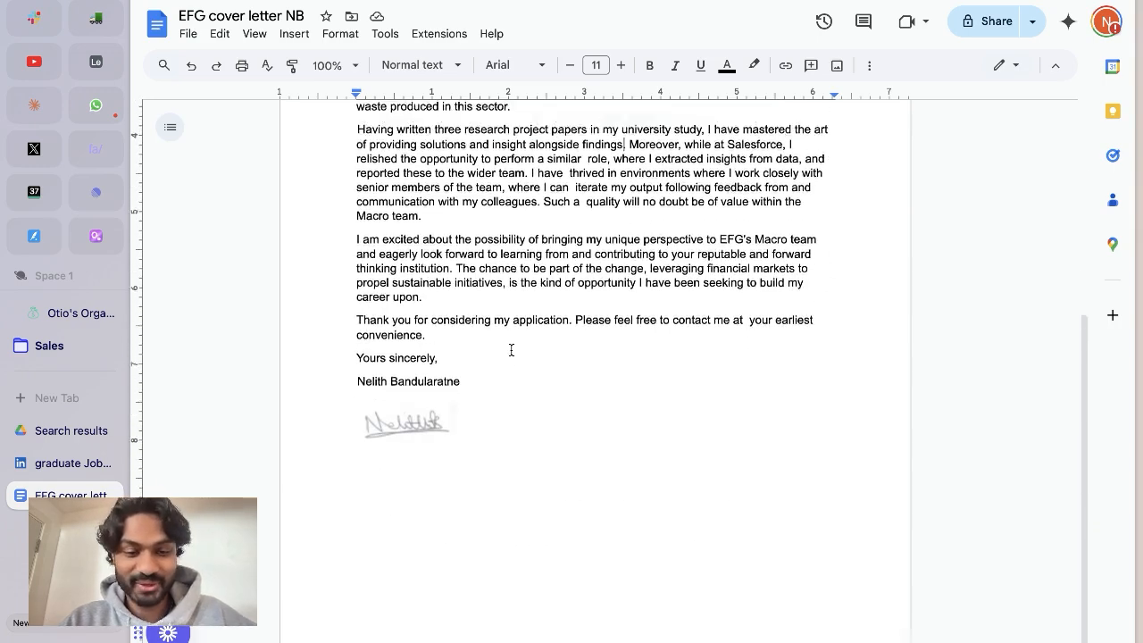
scroll(511, 350, "up", 3)
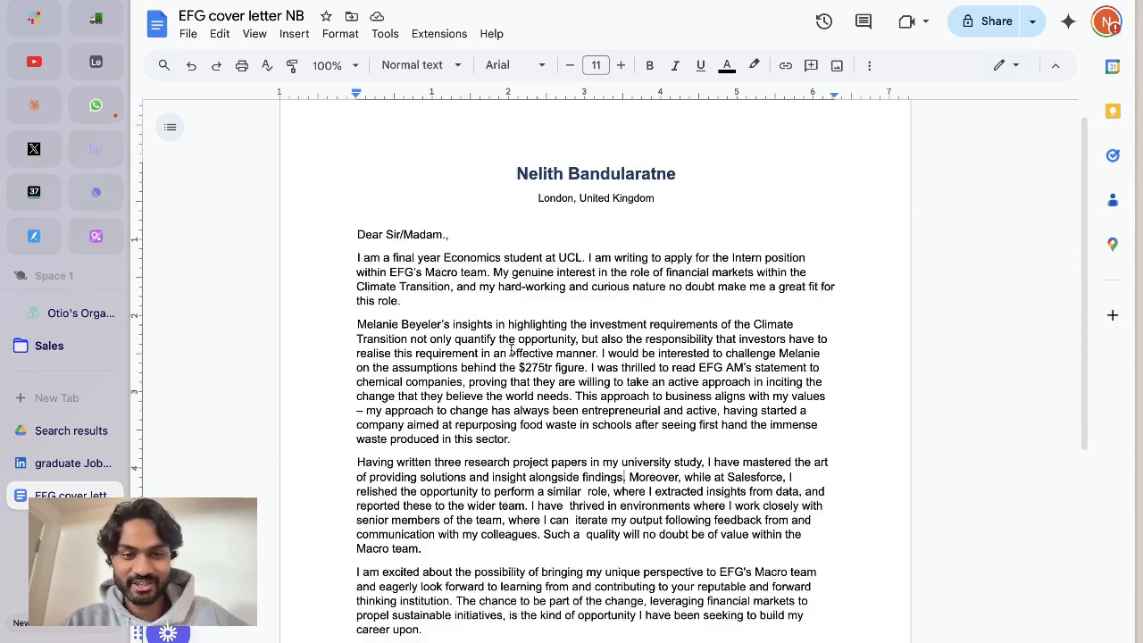
Switch to Otio and open the Cover letter creator template from the workflows page.
left_click(95, 236)
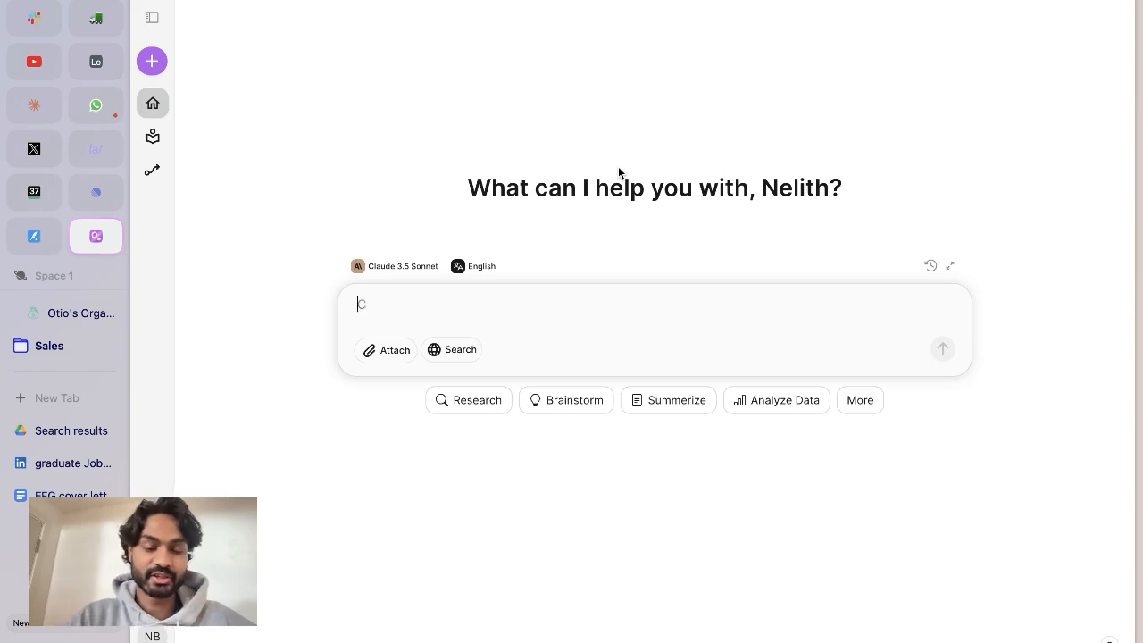
left_click(155, 15)
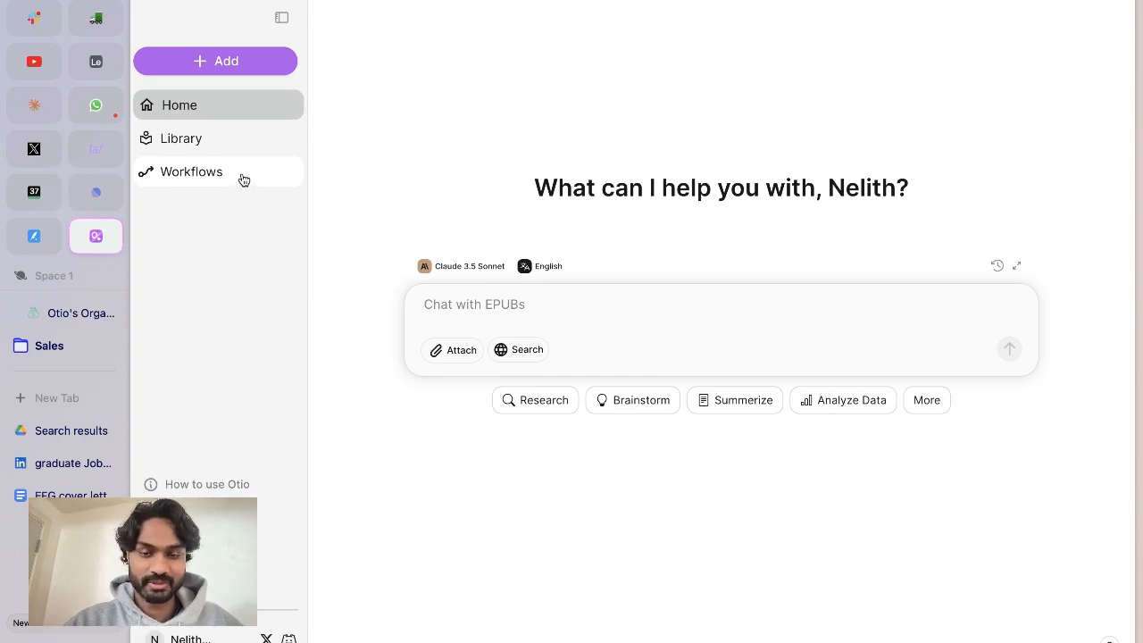
left_click(243, 179)
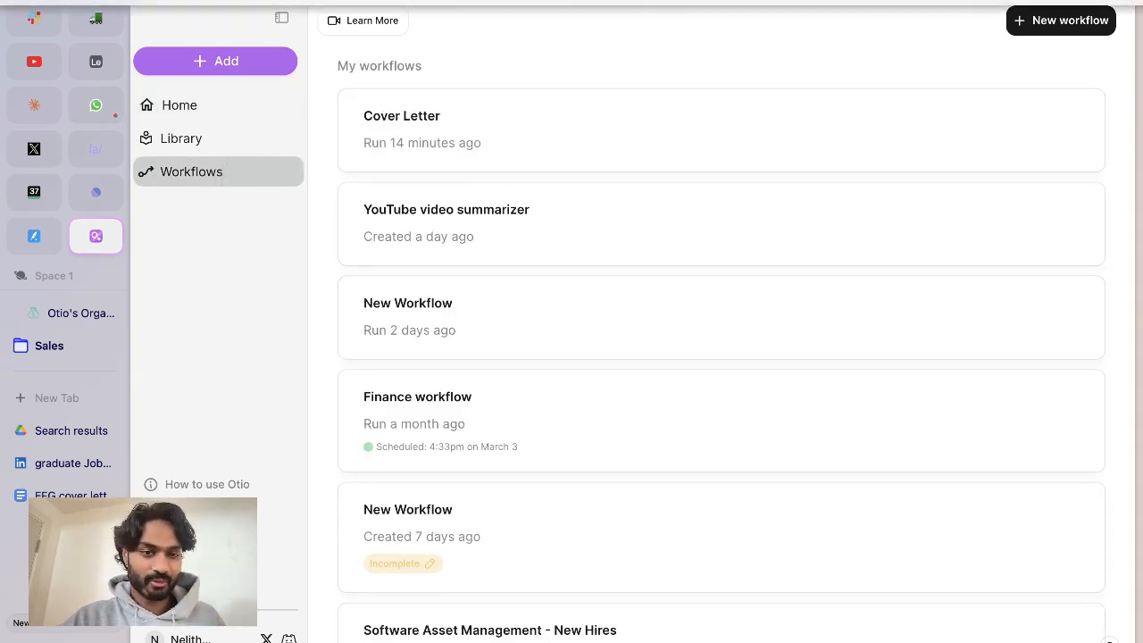
scroll(403, 158, "down", 5)
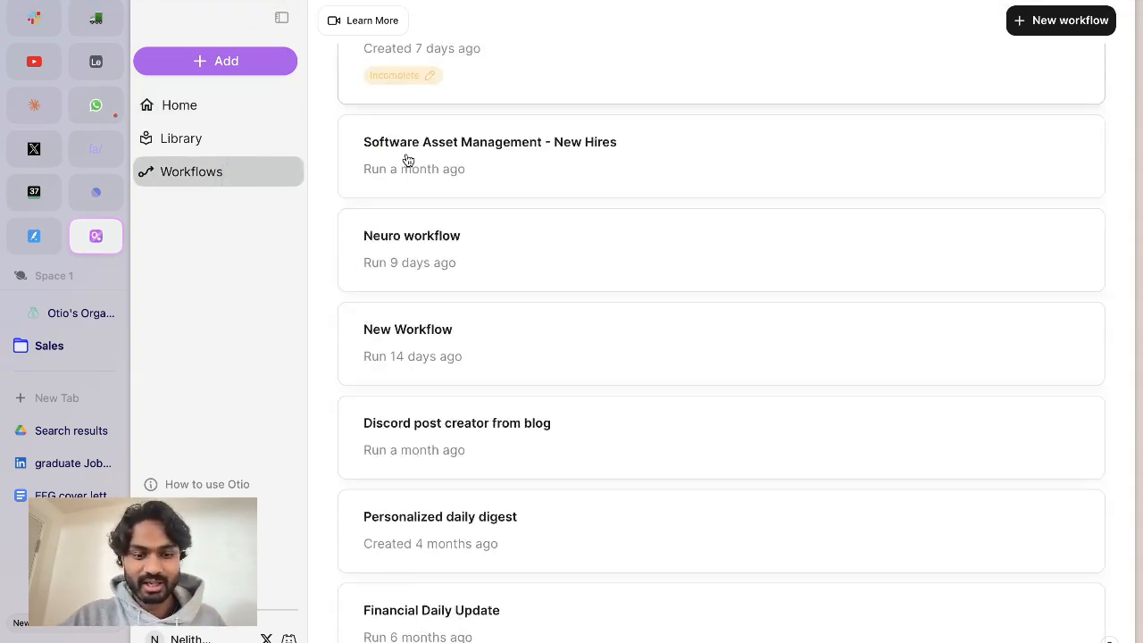
scroll(408, 160, "down", 10)
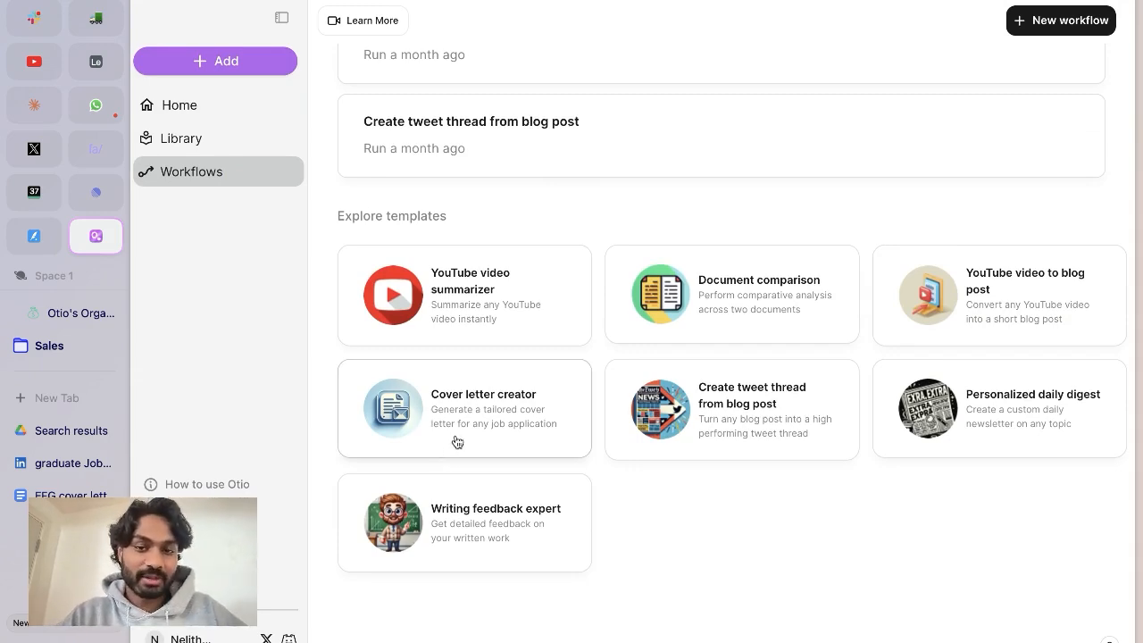
left_click(393, 417)
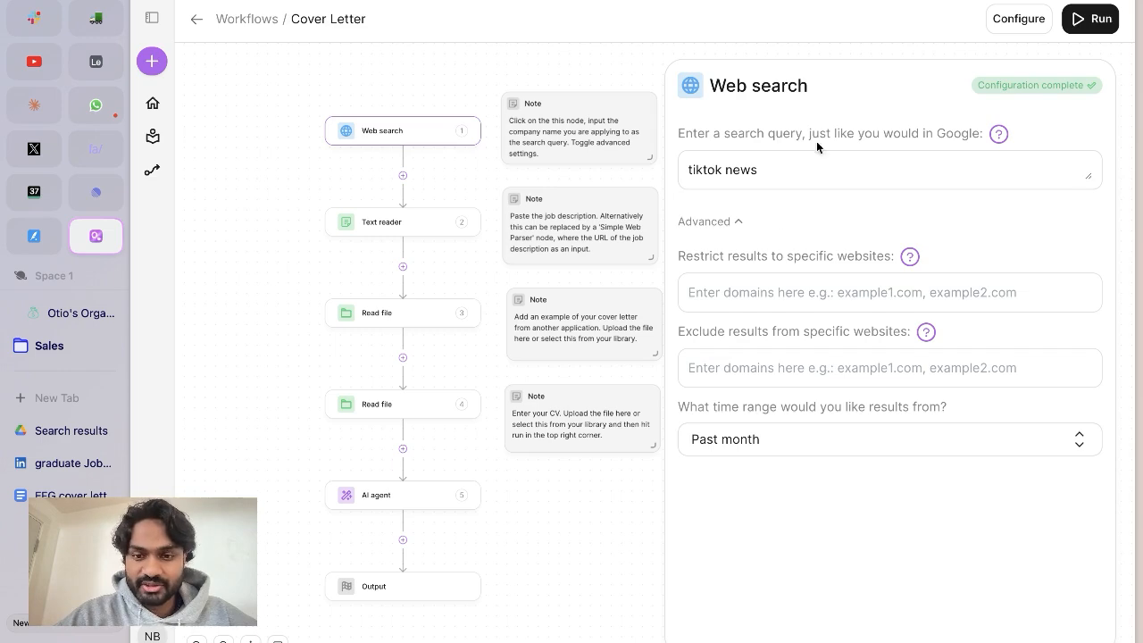
Exclude results from x.com, twitter.com in the advanced settings of the Web search node.
left_click(711, 184)
double_click(709, 170)
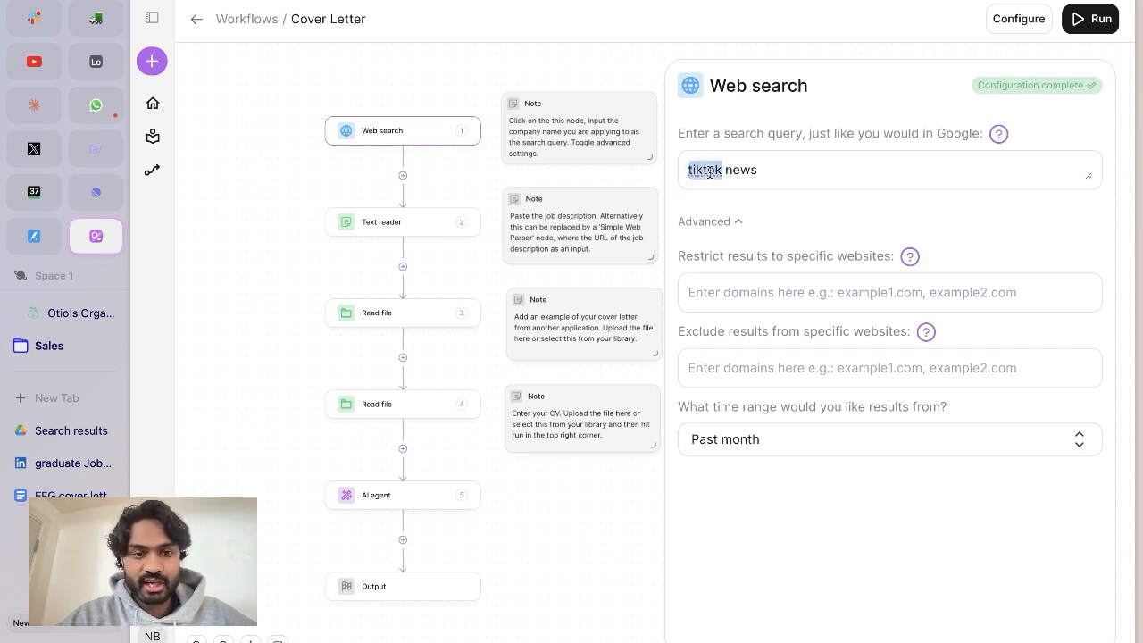
left_click(727, 295)
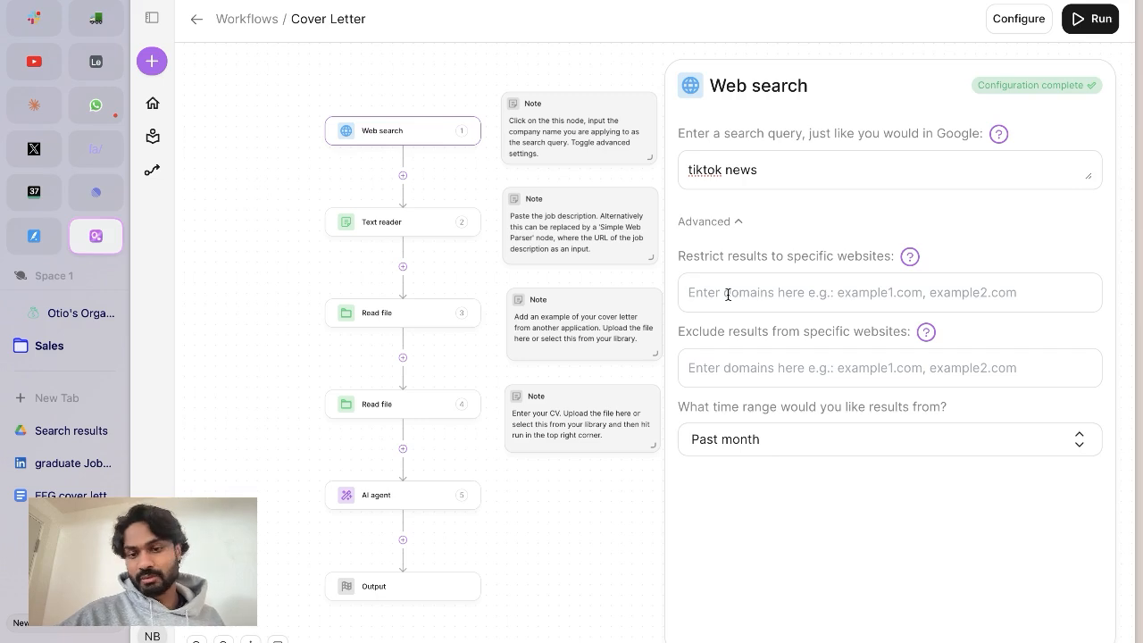
key("Tab")
type("x.com, twitter.com")
key("Tab")
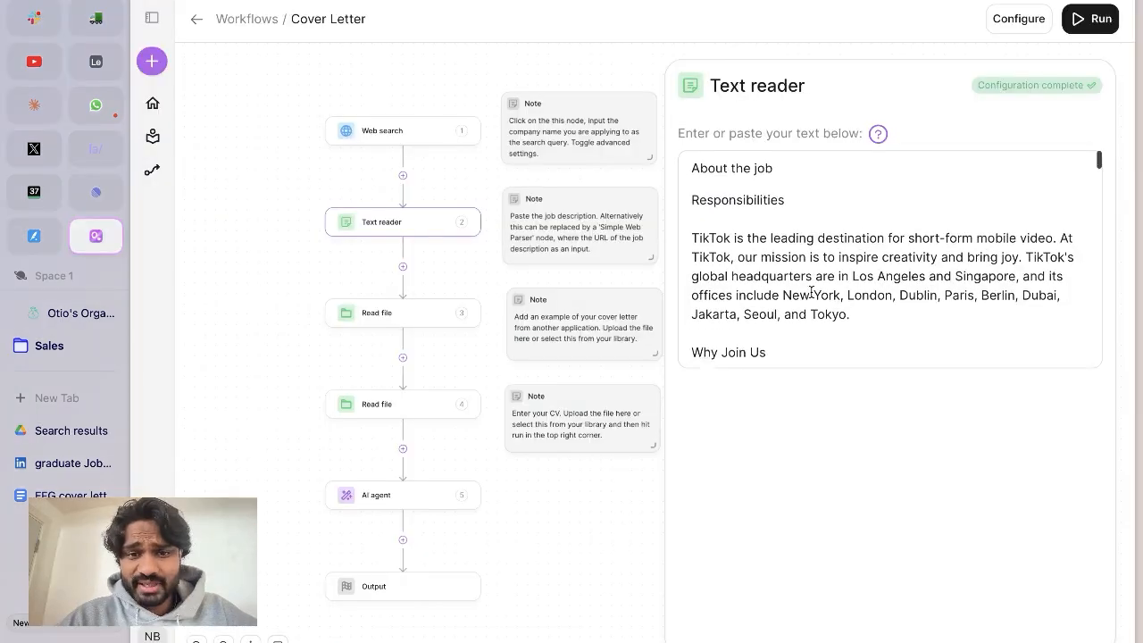
Copy the TikTok graduate job description from LinkedIn and paste it into the Text reader node.
scroll(893, 259, "down", 1)
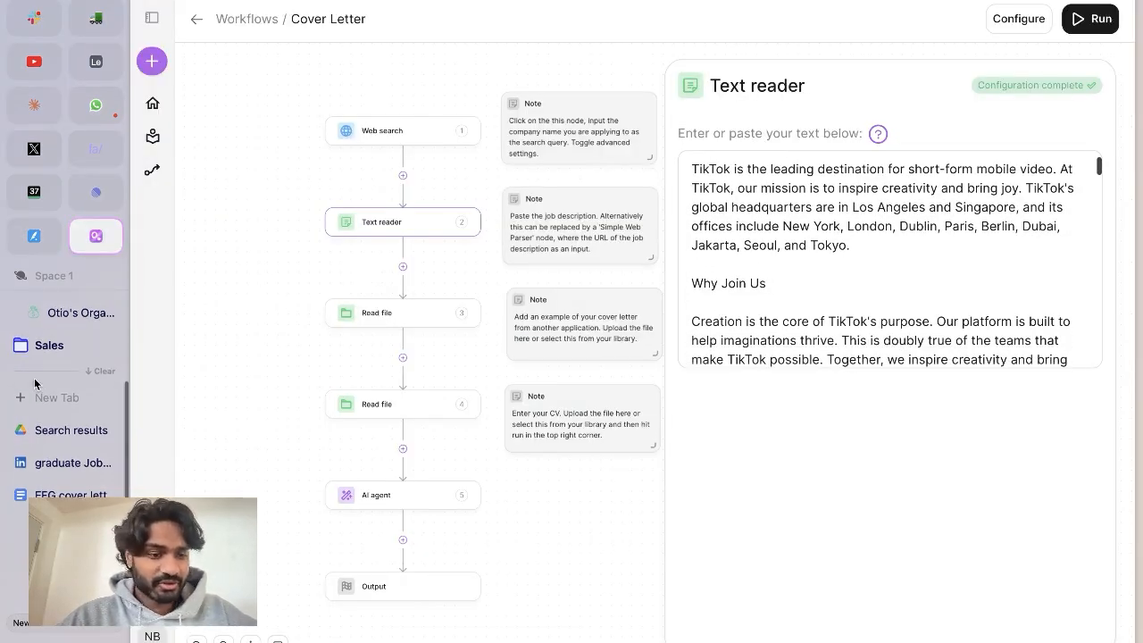
left_click(71, 462)
left_click_drag(792, 419, 669, 41)
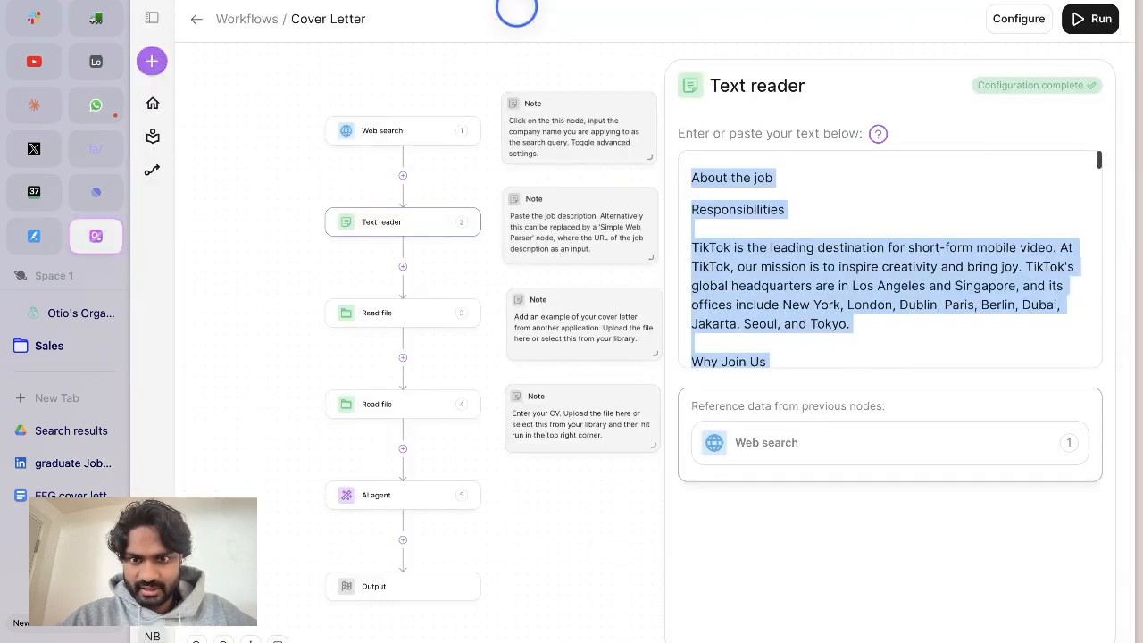
key("super+v")
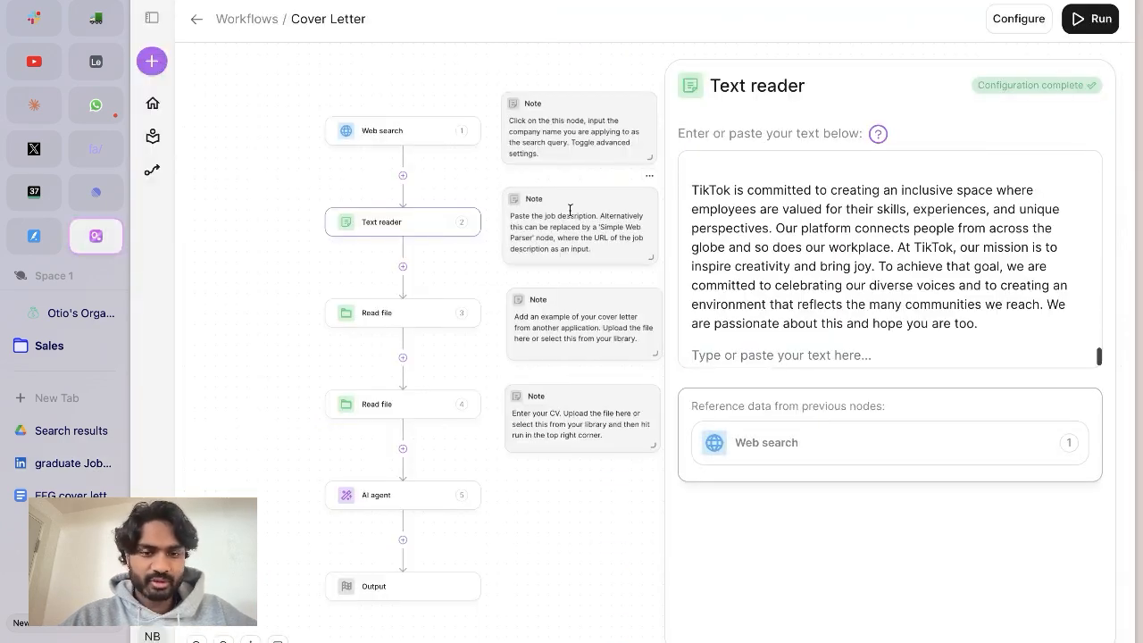
View the web parser nodes that can be added after the Text reader node.
left_click(473, 196)
left_click(472, 200)
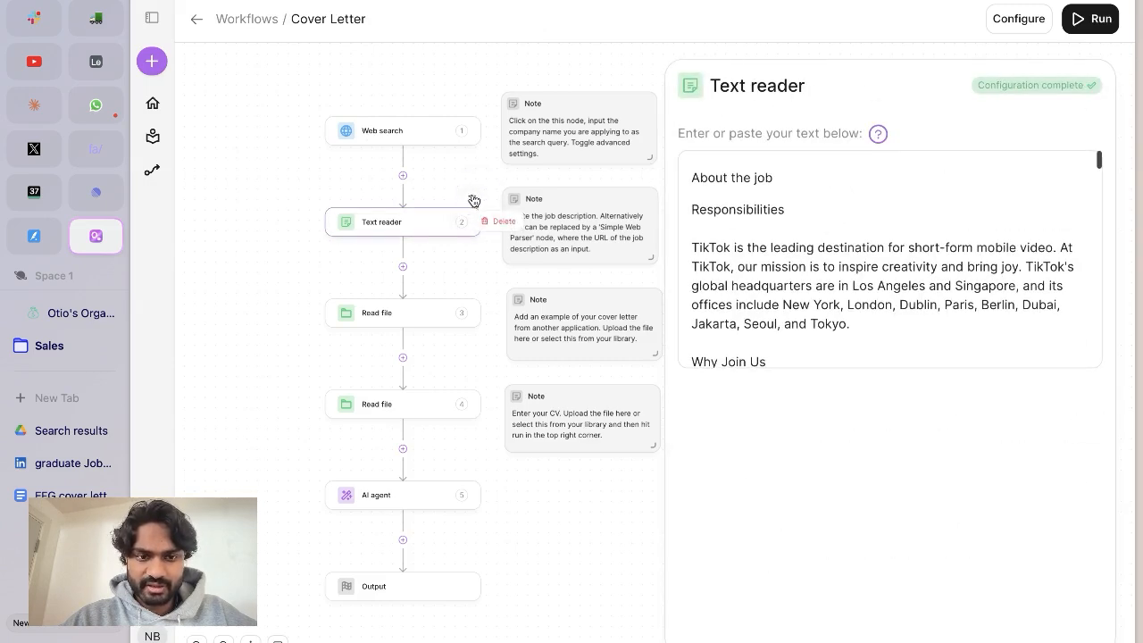
left_click(402, 268)
left_click(636, 308)
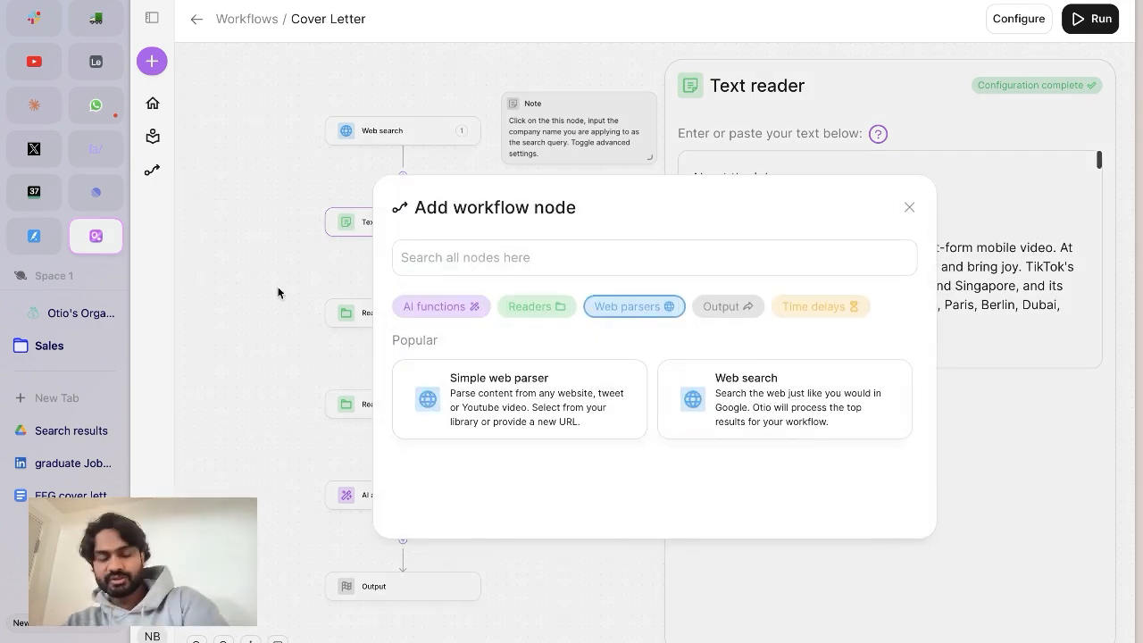
left_click(909, 207)
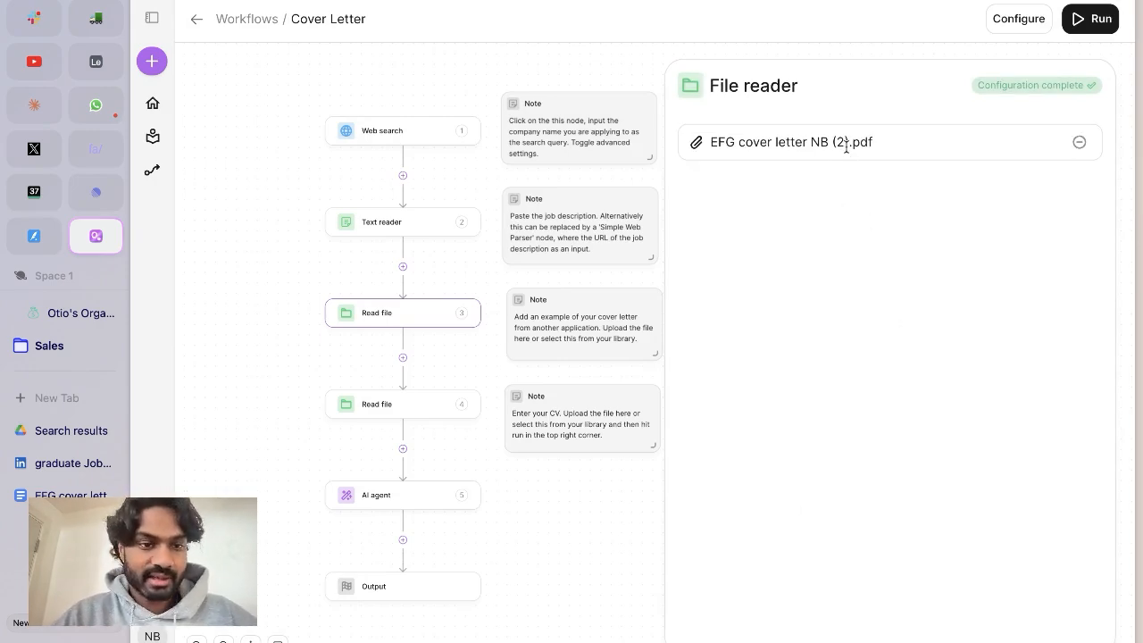
left_click(1077, 142)
left_click(854, 601)
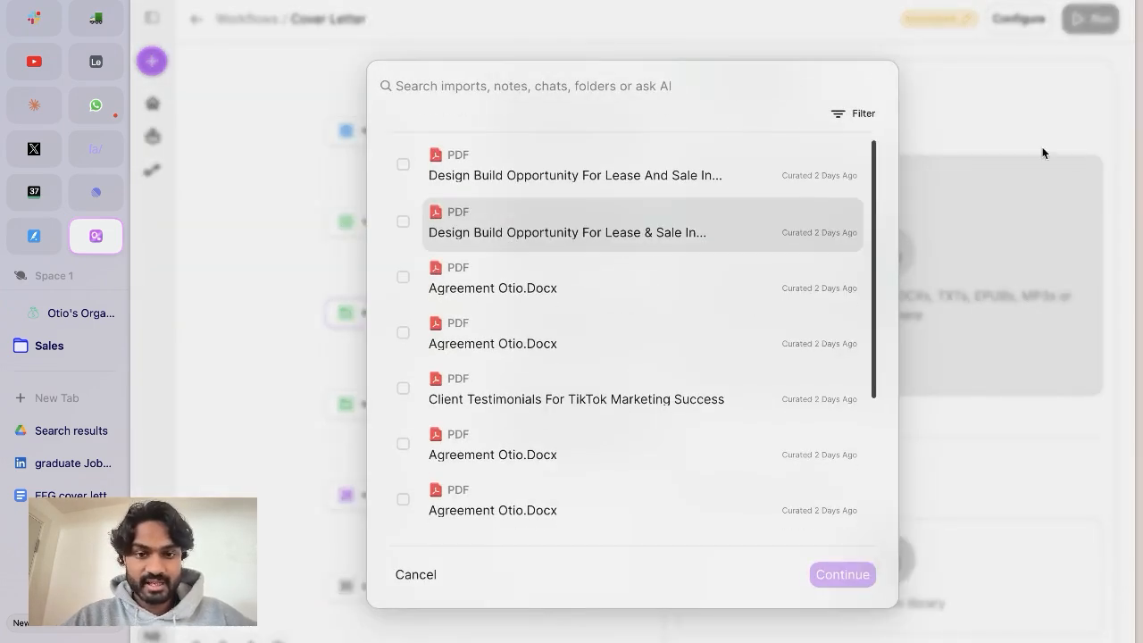
left_click(1042, 184)
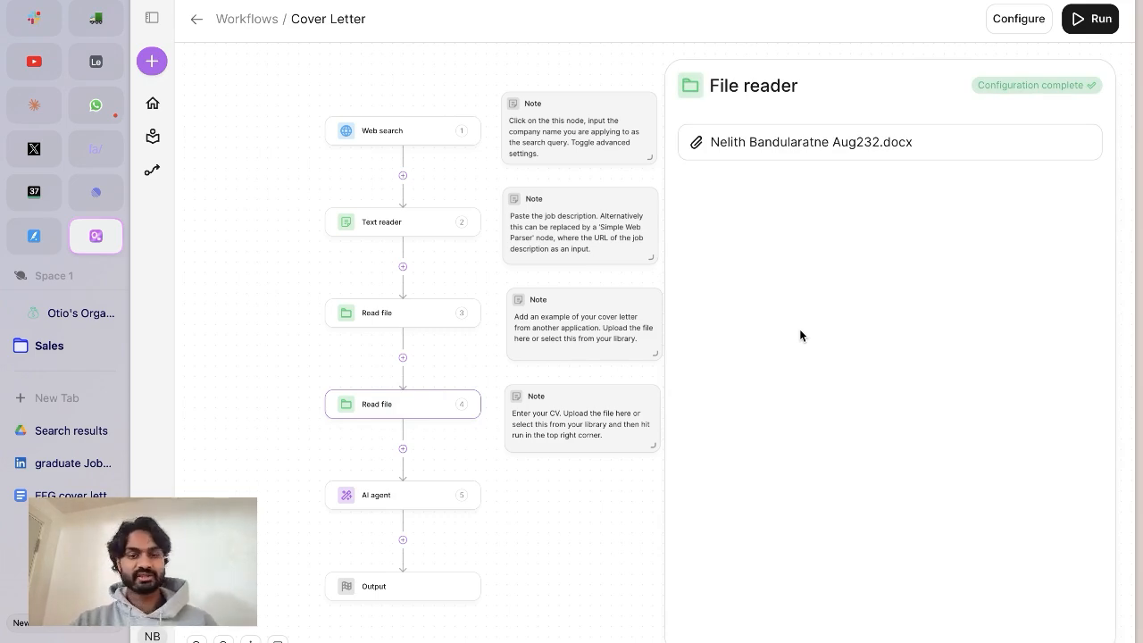
Select Gemini 1.5 Pro as the LLM model of the AI agent node and review its prompt.
left_click(434, 491)
left_click(886, 151)
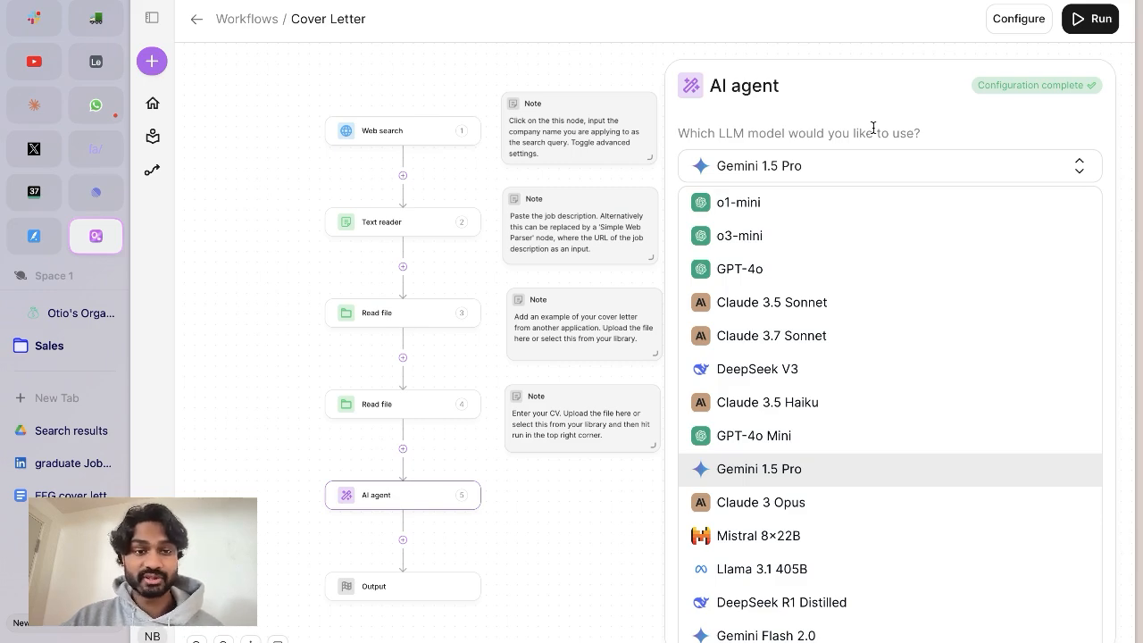
left_click(858, 474)
scroll(866, 380, "down", 2)
scroll(865, 380, "up", 2)
left_click(866, 380)
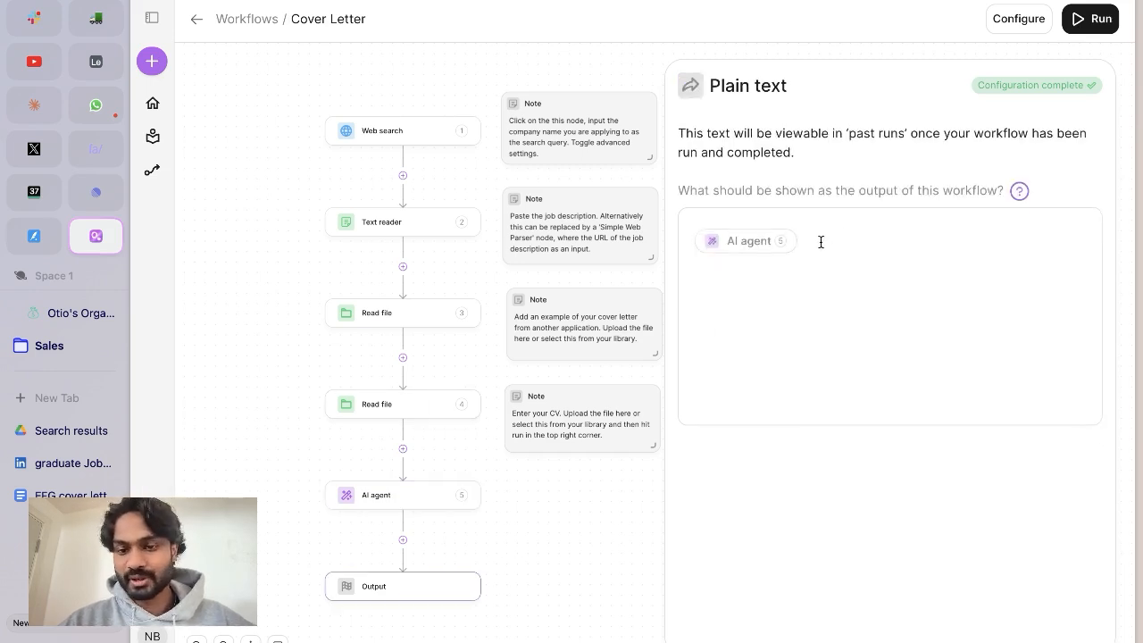
Check the AI agent reference in the Output node and run the Cover Letter workflow.
left_click(806, 248)
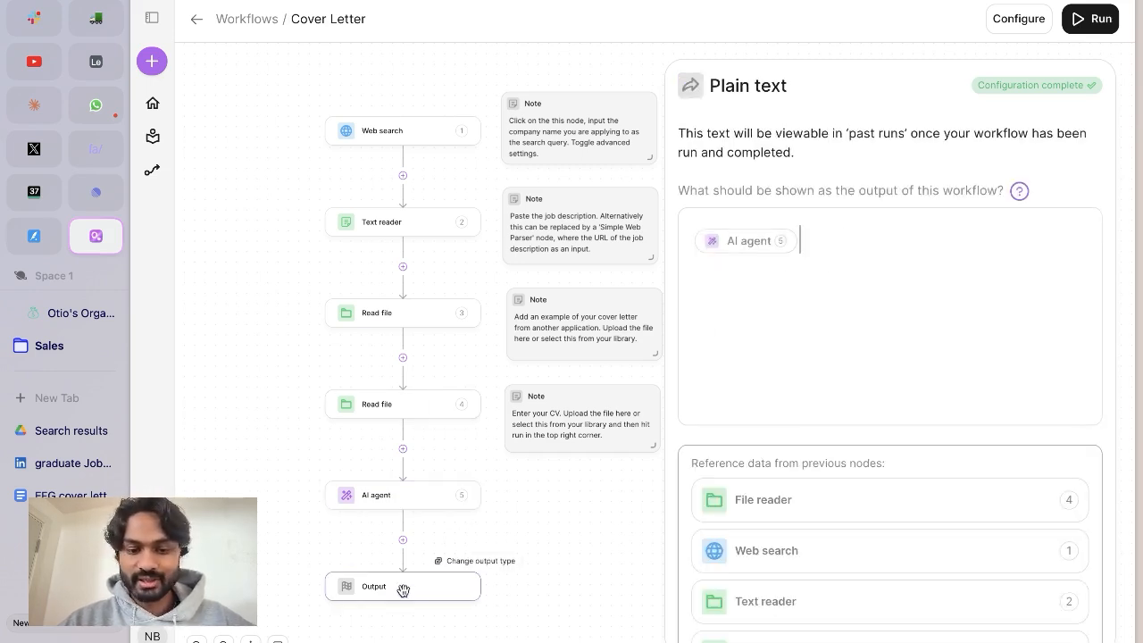
left_click(1089, 22)
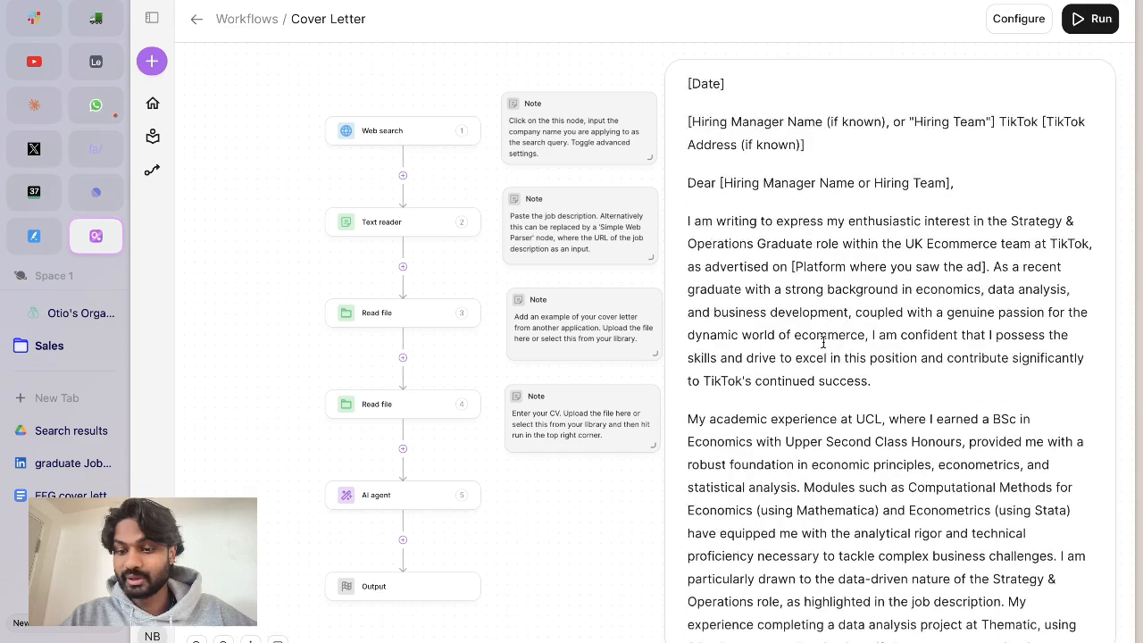
Read through the cover letter generated by the latest run, including its opening paragraph.
scroll(825, 347, "down", 2)
scroll(824, 346, "down", 12)
scroll(828, 216, "up", 1)
scroll(828, 215, "up", 2)
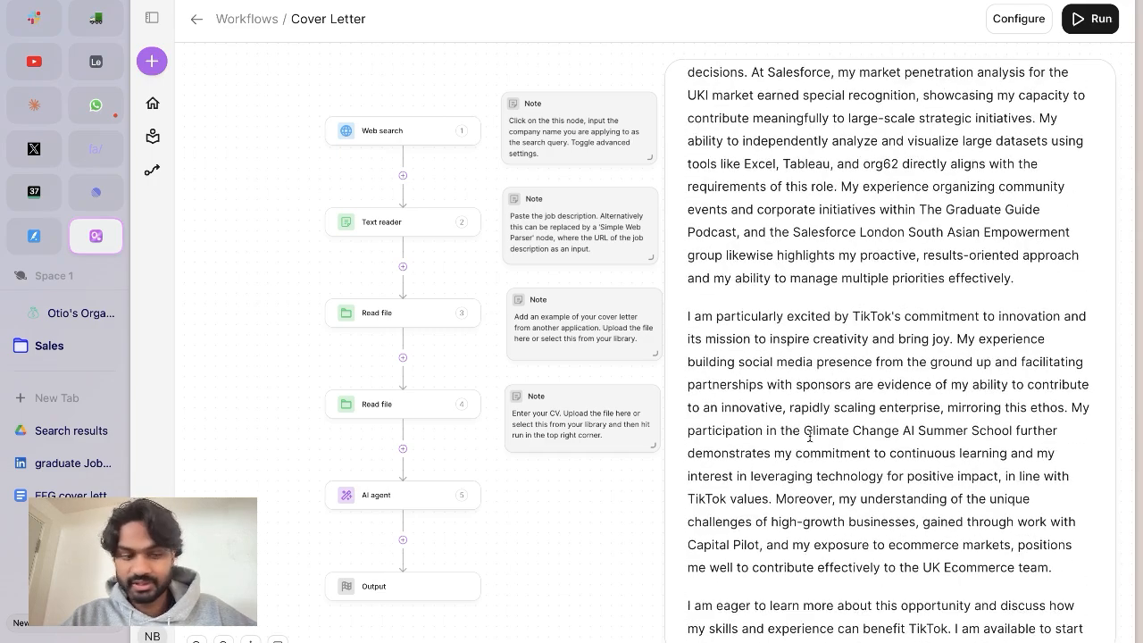
scroll(929, 437, "down", 3)
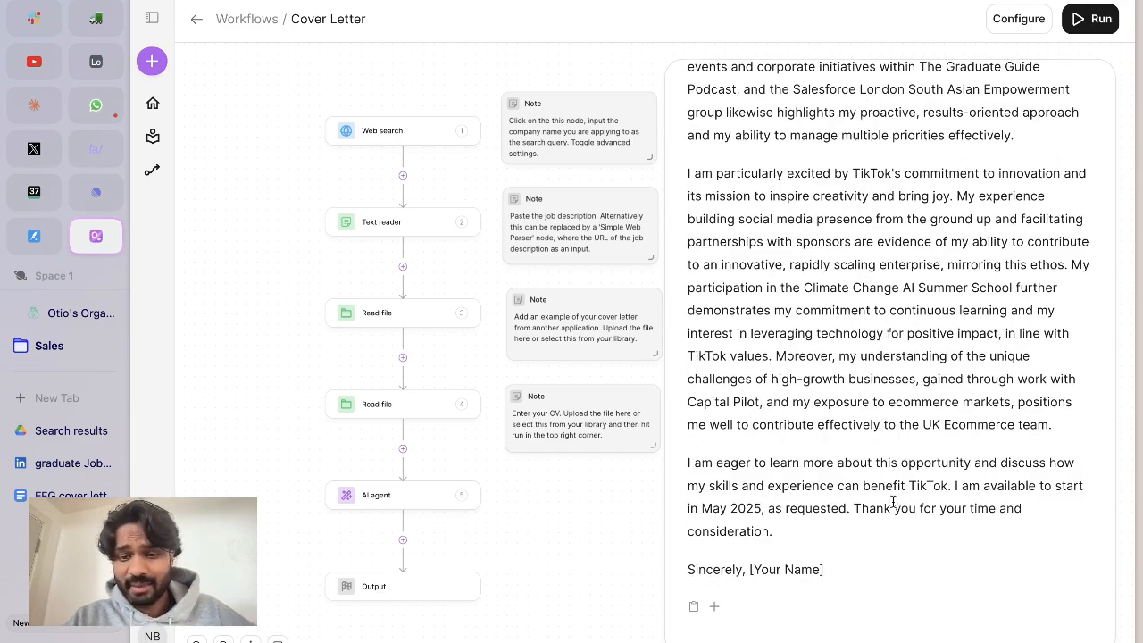
scroll(899, 504, "up", 15)
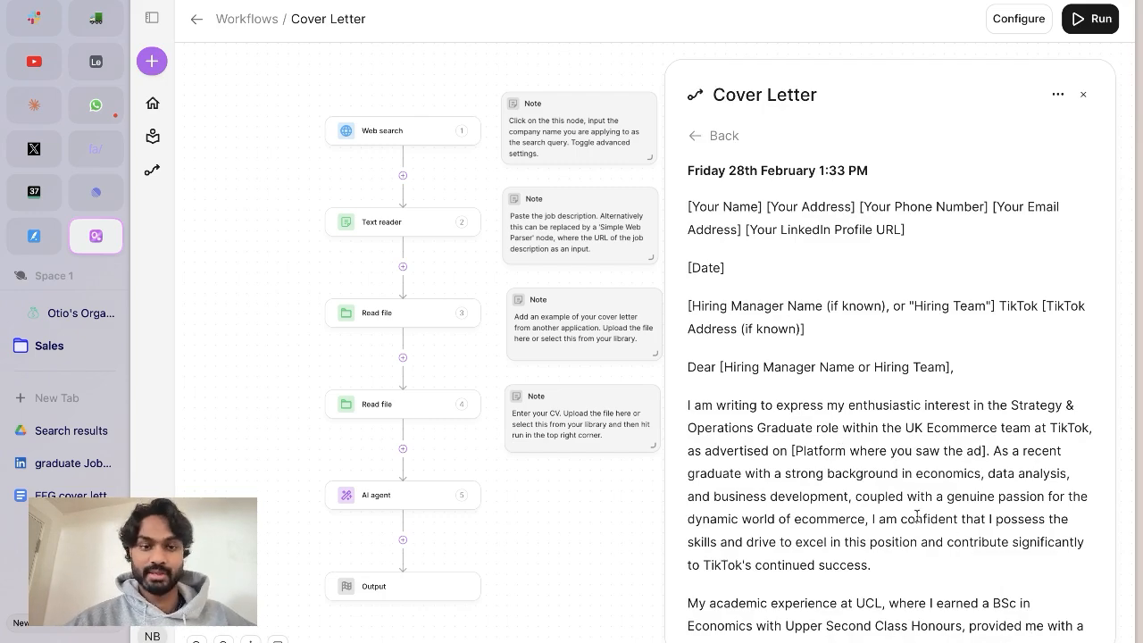
scroll(890, 397, "down", 3)
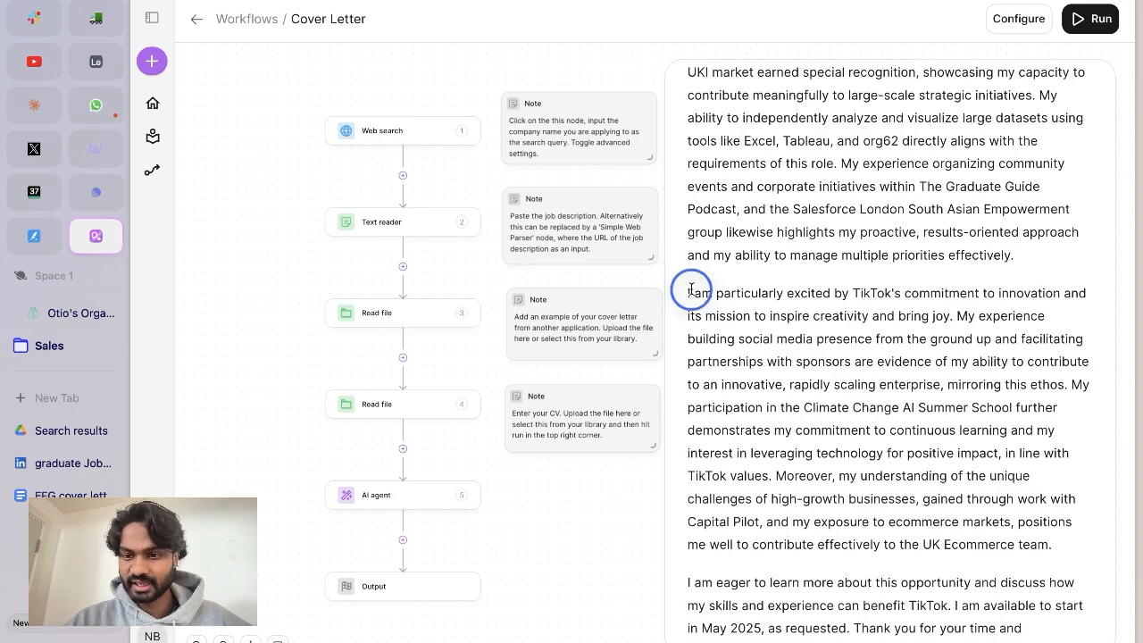
left_click_drag(691, 291, 909, 319)
left_click(887, 375)
scroll(887, 377, "down", 1)
scroll(887, 377, "down", 3)
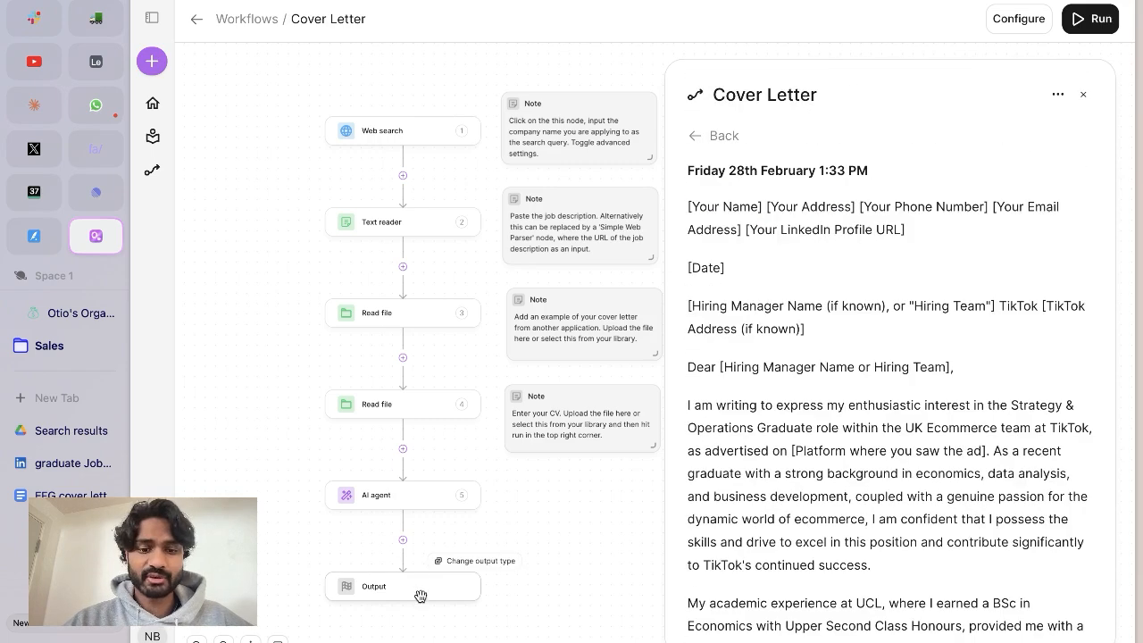
Change the workflow's output type to Create a note and title the note "Cover letter Tiktok".
left_click(462, 574)
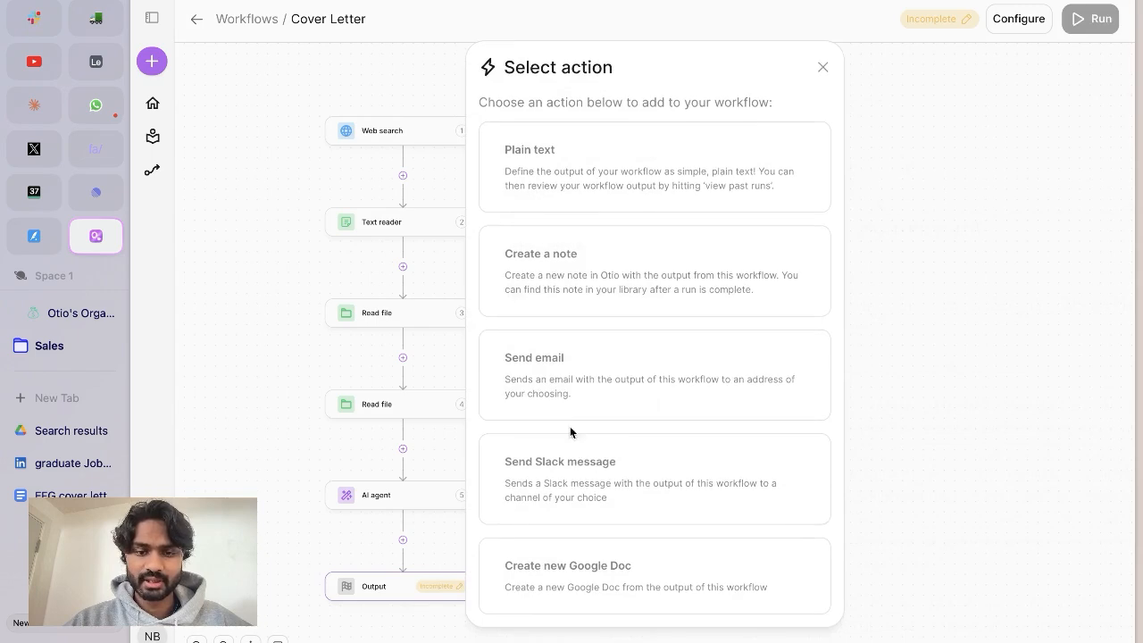
left_click(595, 265)
left_click(816, 168)
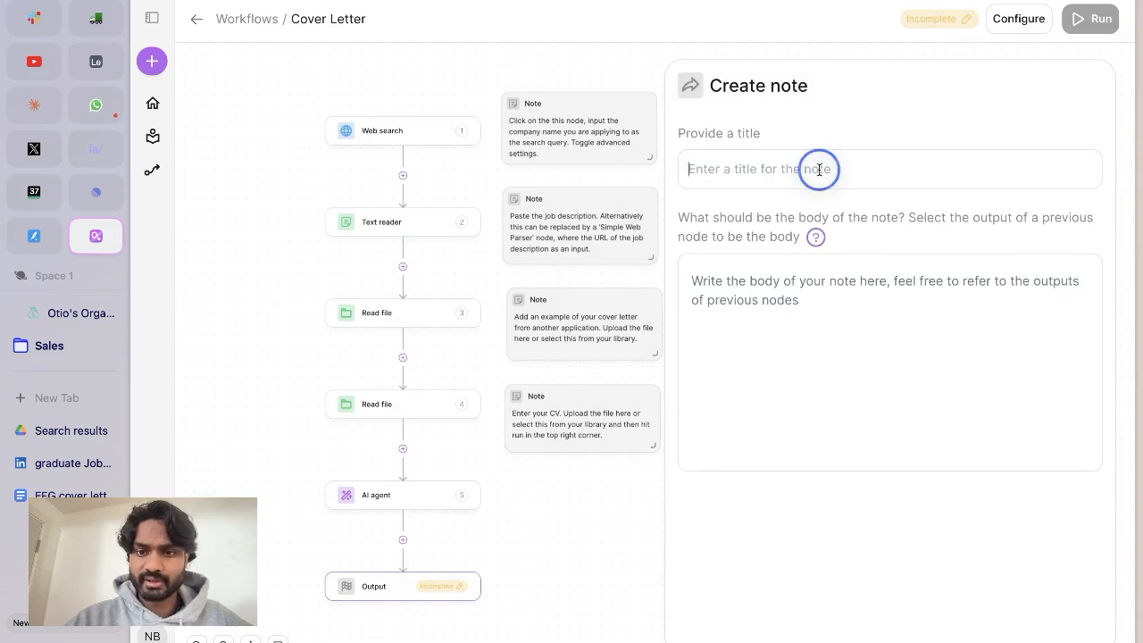
type("Cover te")
key("BackSpace")
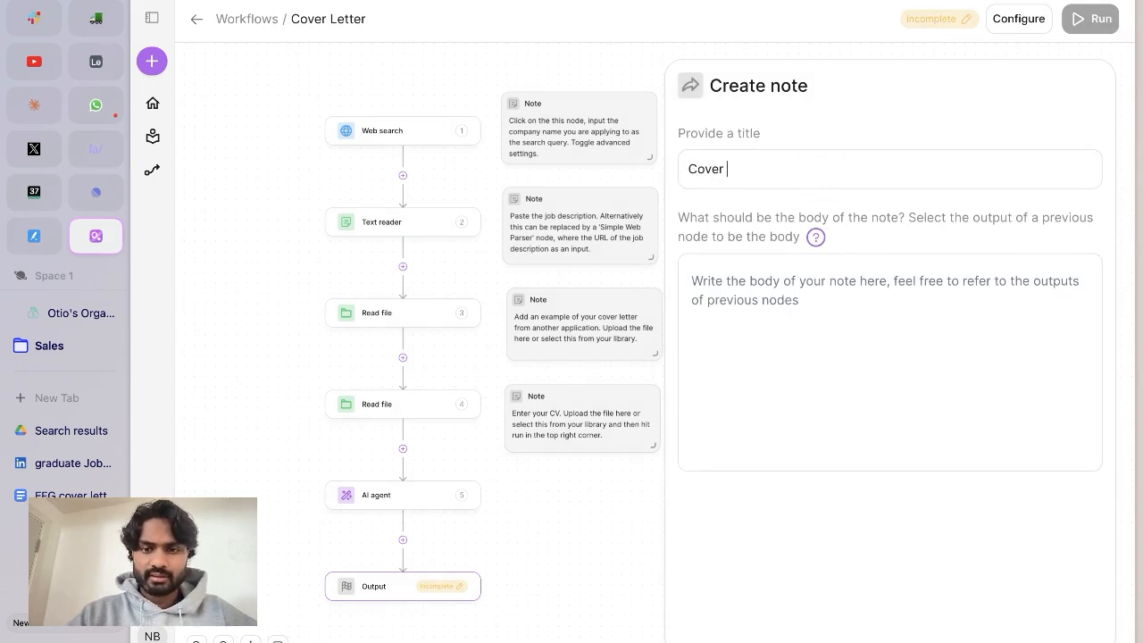
type("etter Tiktok")
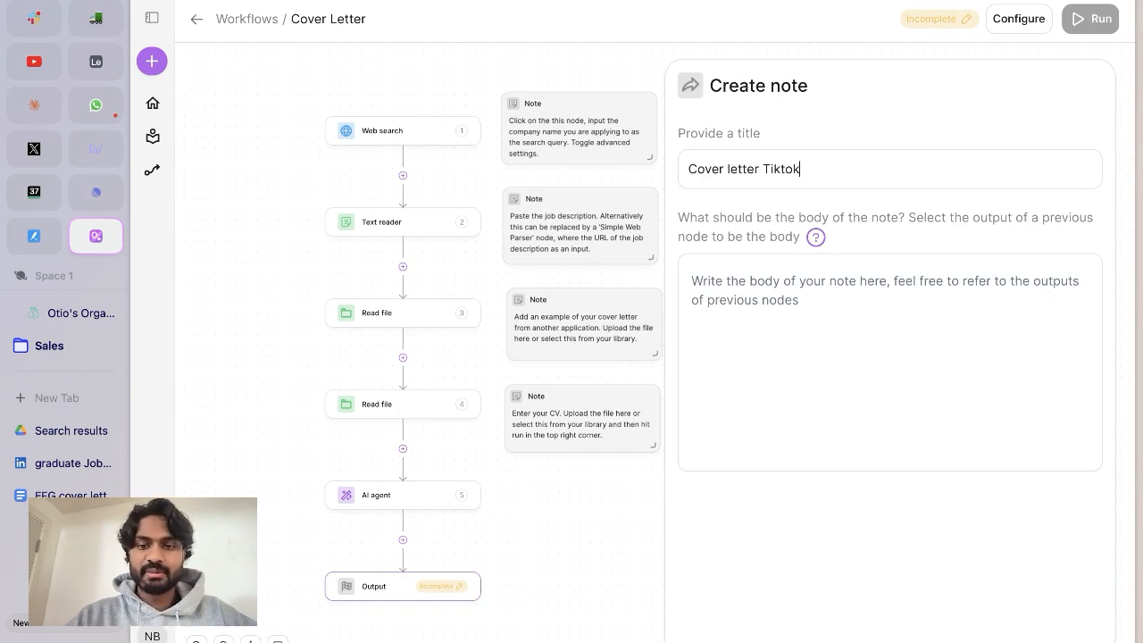
Insert the AI agent node's output as the body of the note.
left_click(849, 305)
scroll(765, 566, "down", 3)
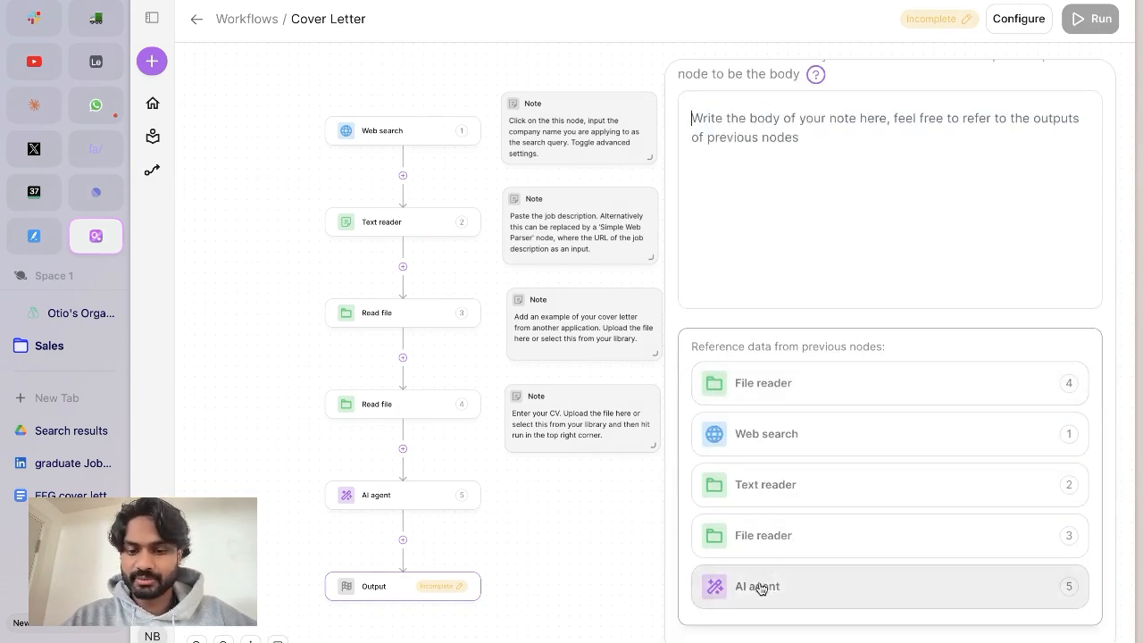
left_click(757, 586)
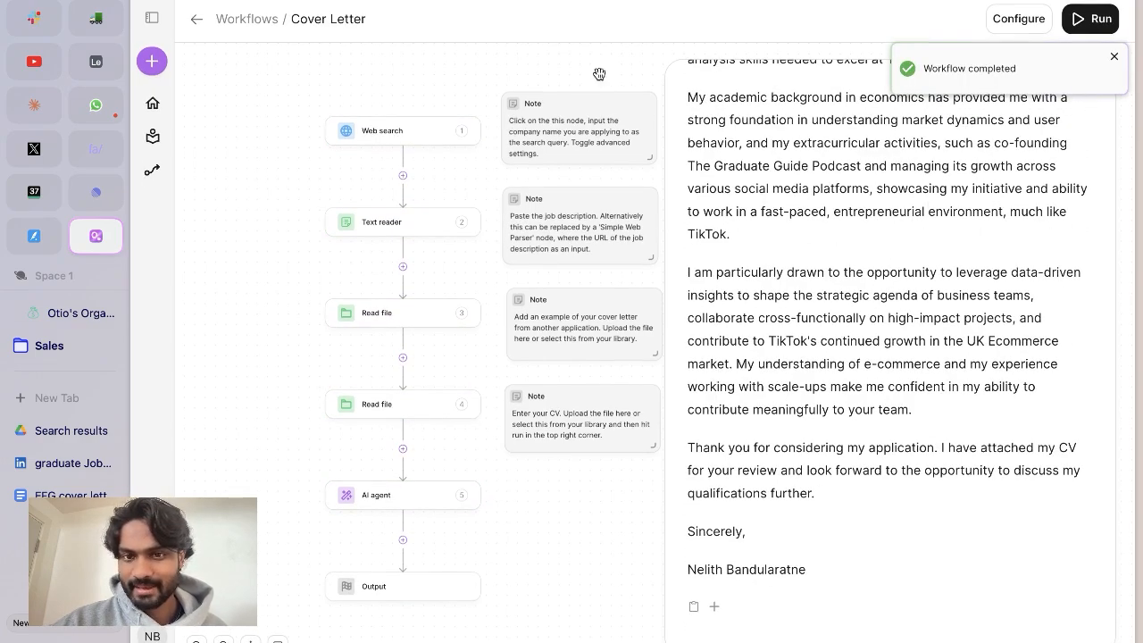
Open the generated Cover Letter note and read it from the contact details to the closing.
left_click(198, 20)
left_click(327, 161)
left_click(1069, 27)
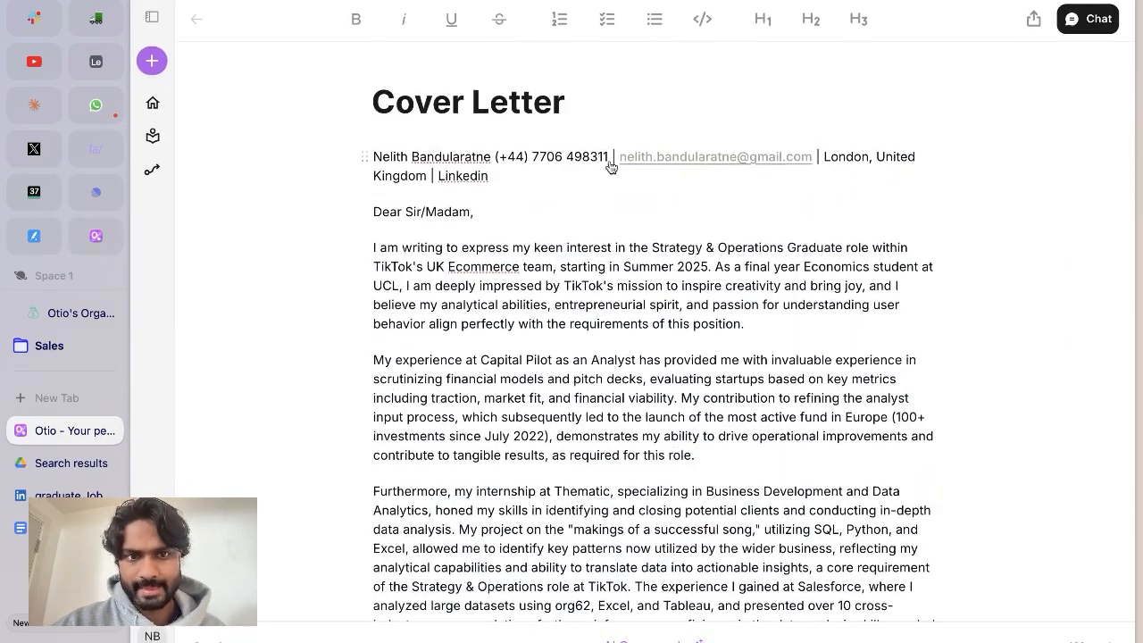
scroll(541, 229, "down", 2)
scroll(541, 229, "down", 8)
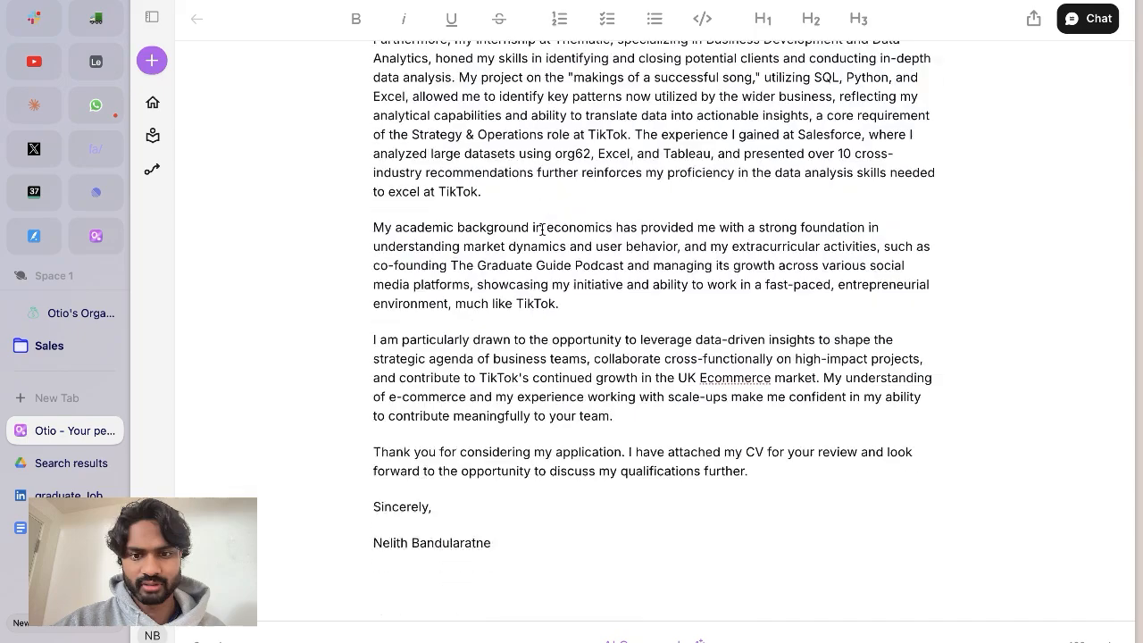
scroll(674, 335, "up", 3)
scroll(673, 335, "up", 5)
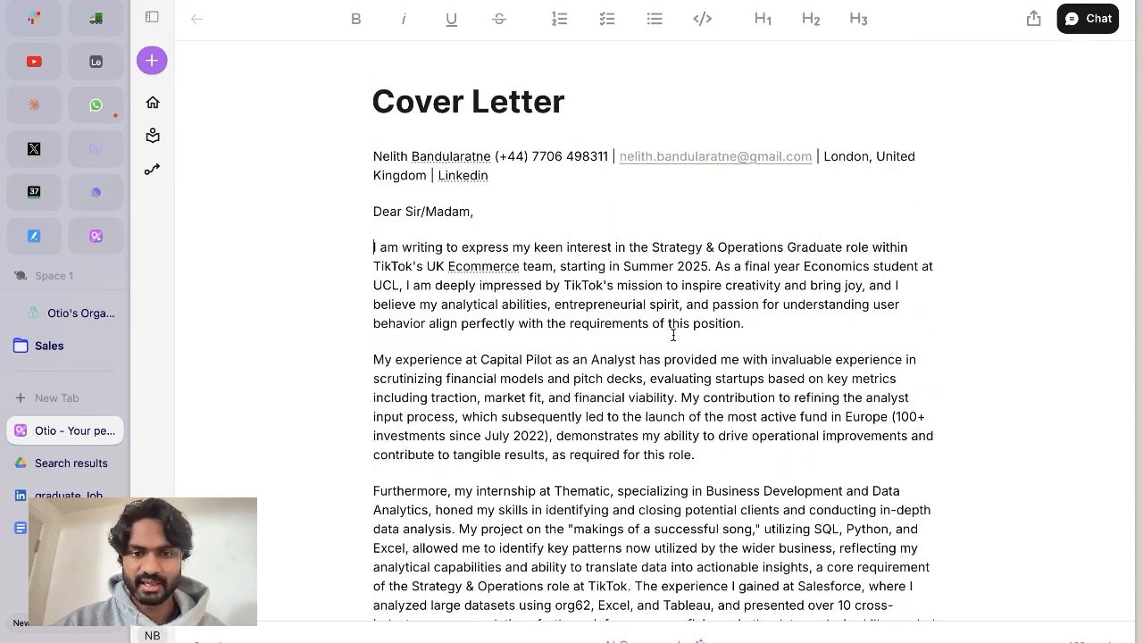
scroll(801, 234, "down", 5)
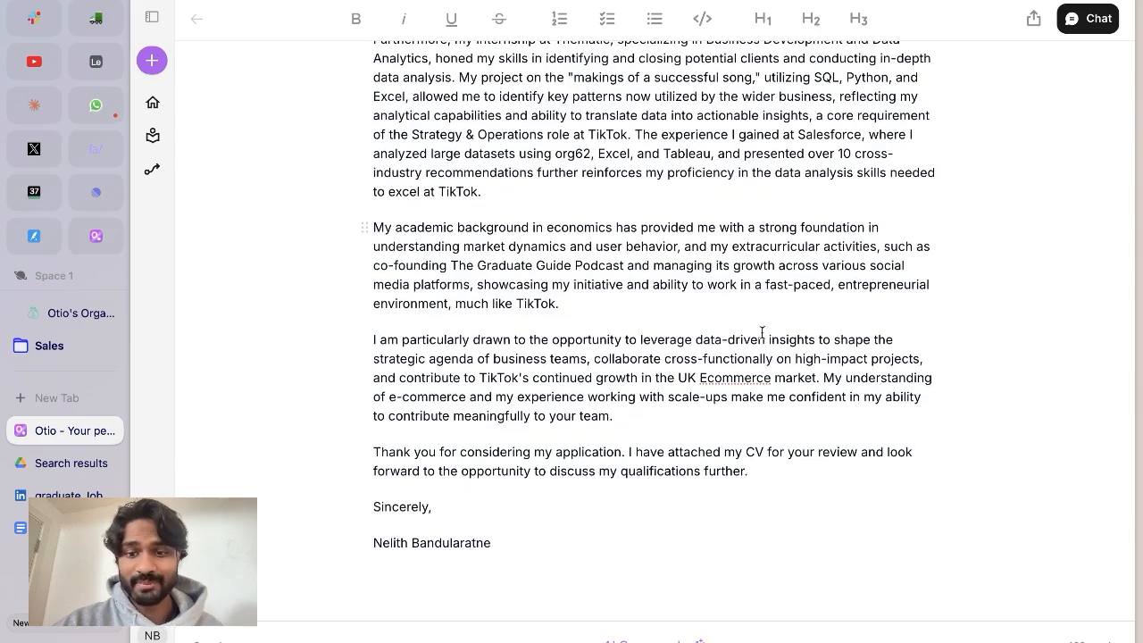
scroll(735, 349, "up", 3)
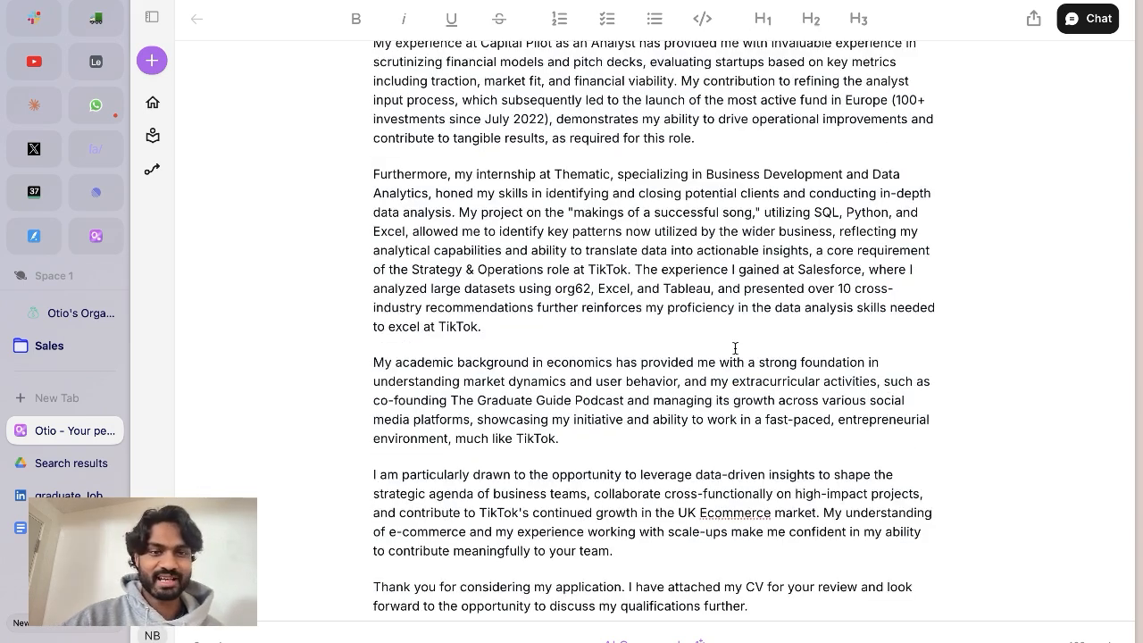